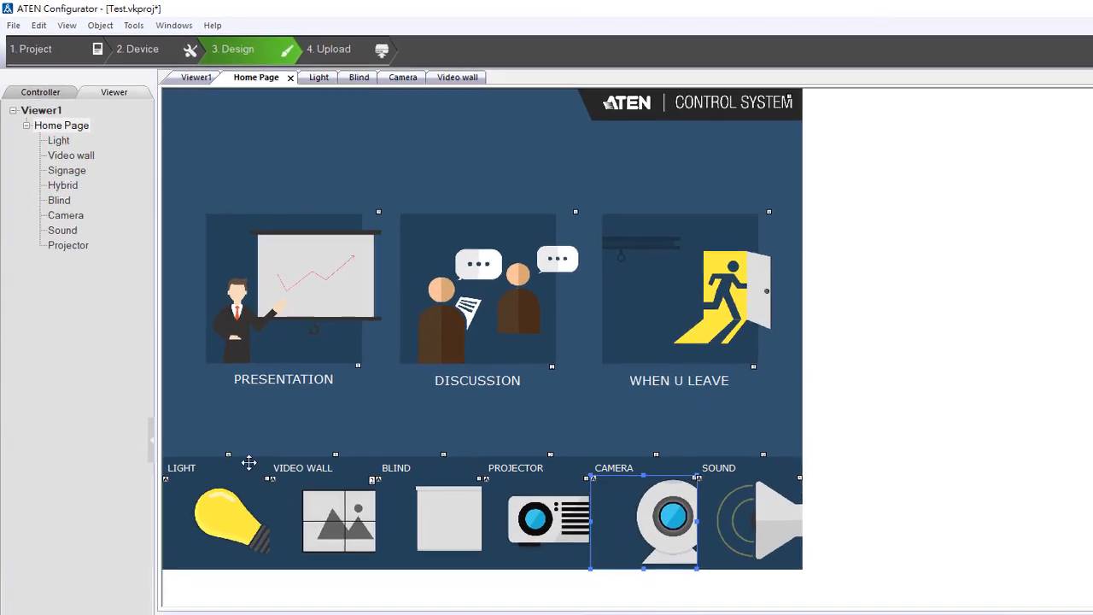
- Open the Camera page and set the left arrow button's mode to Press and Release
click(60, 217)
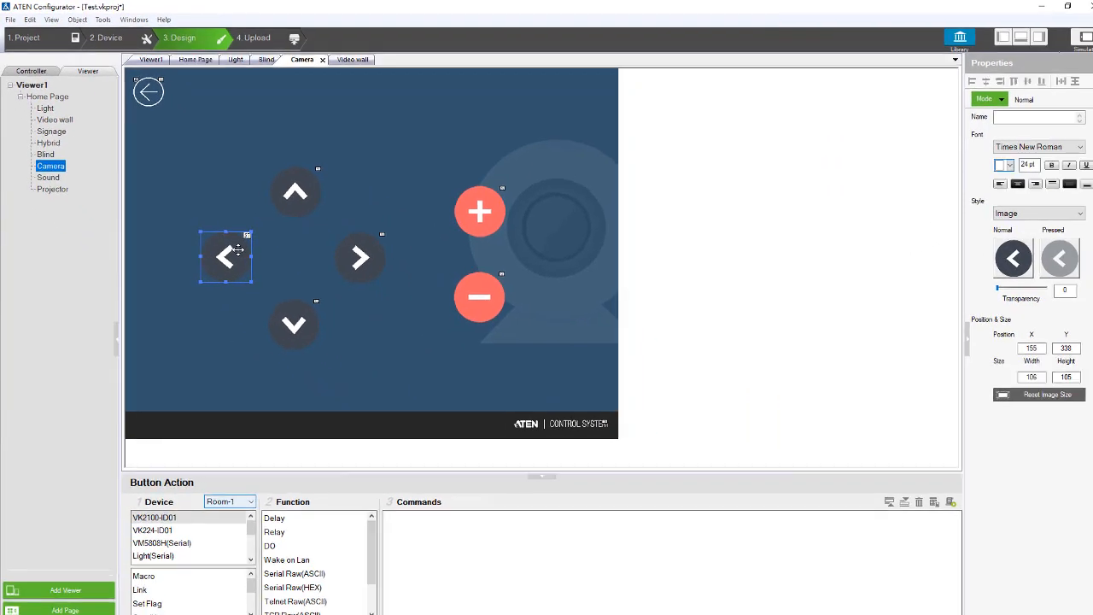
click(971, 100)
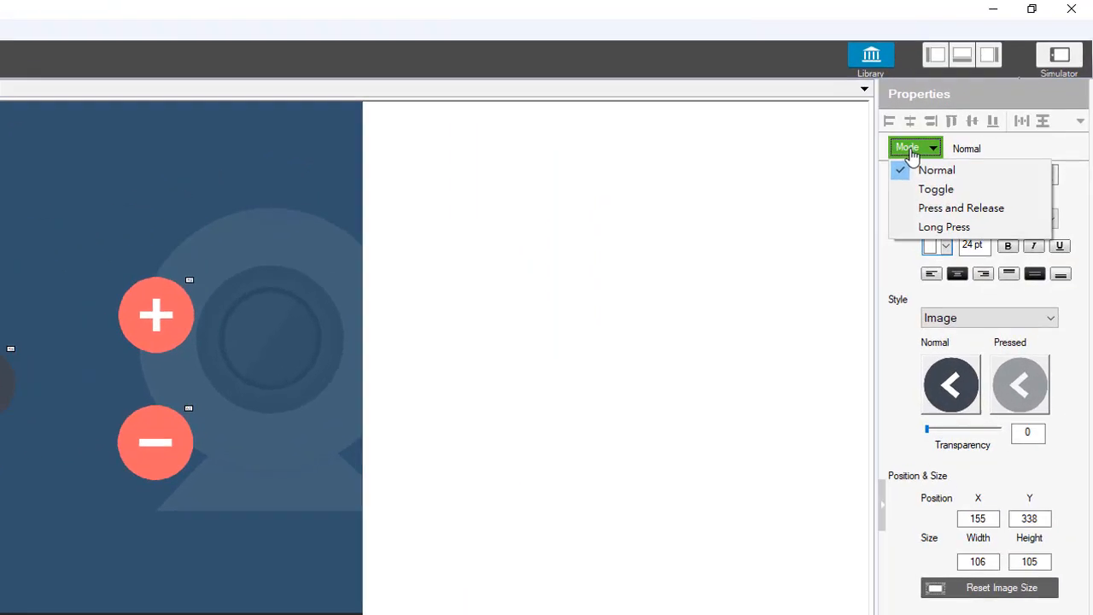
click(911, 219)
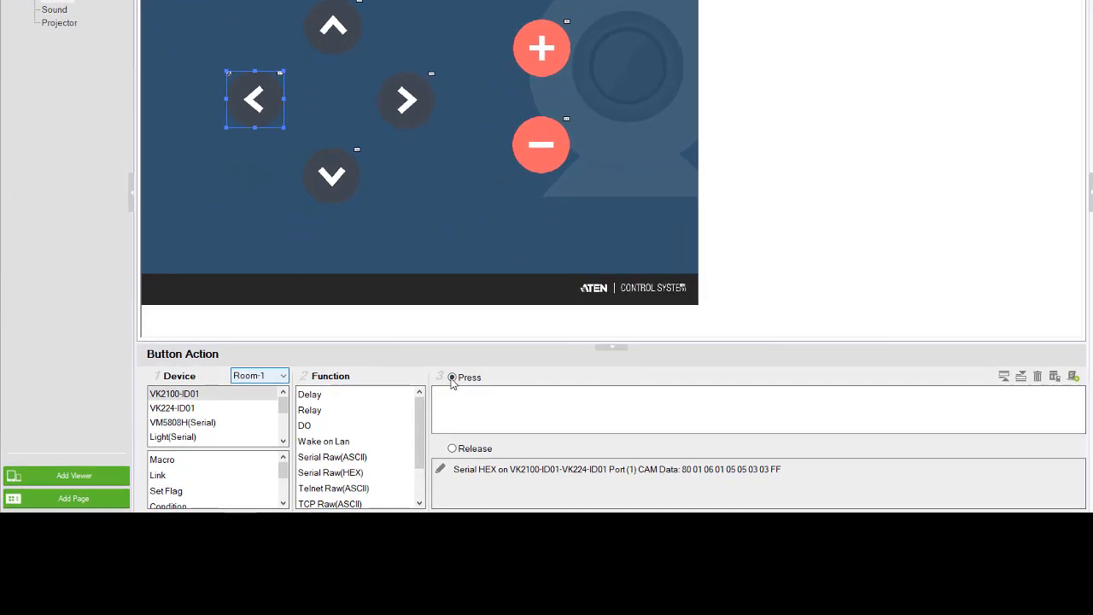
- Delete the existing serial HEX command from the left arrow button's Release actions
click(452, 448)
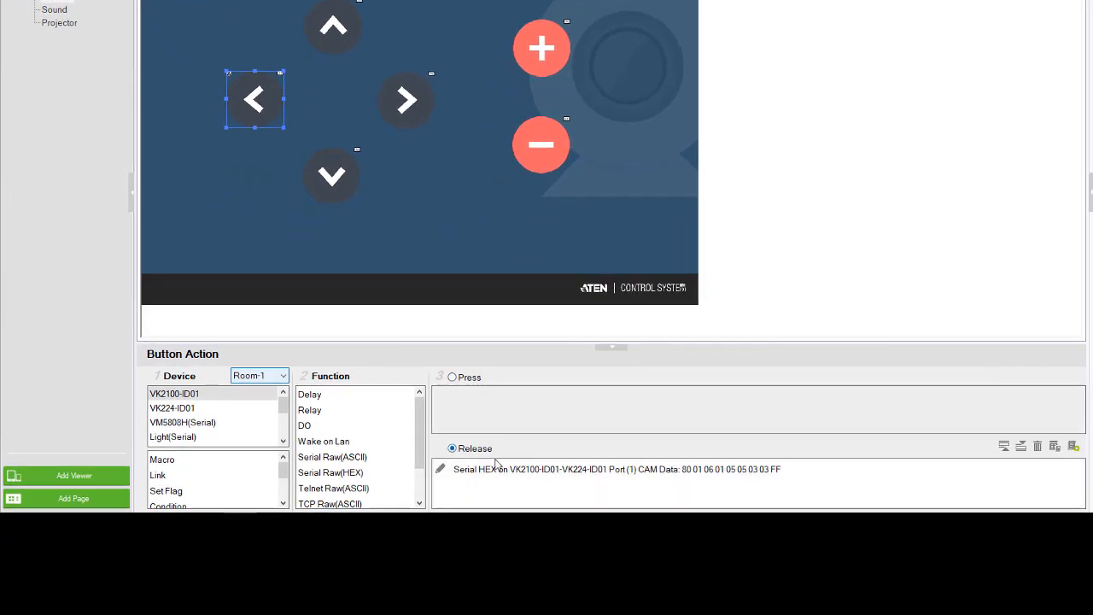
click(487, 469)
key(Delete)
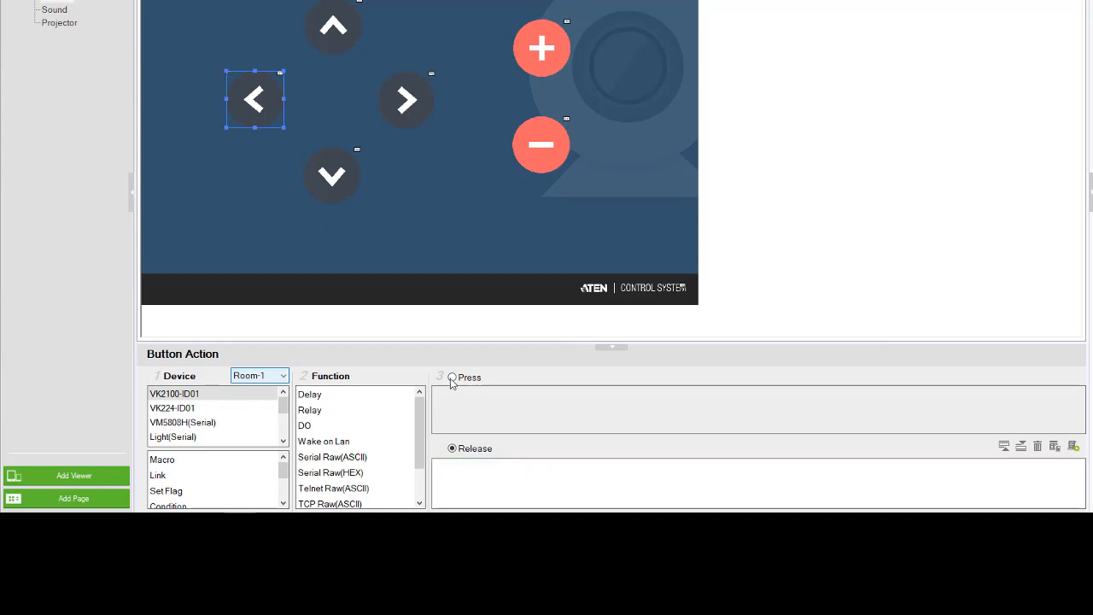
click(452, 377)
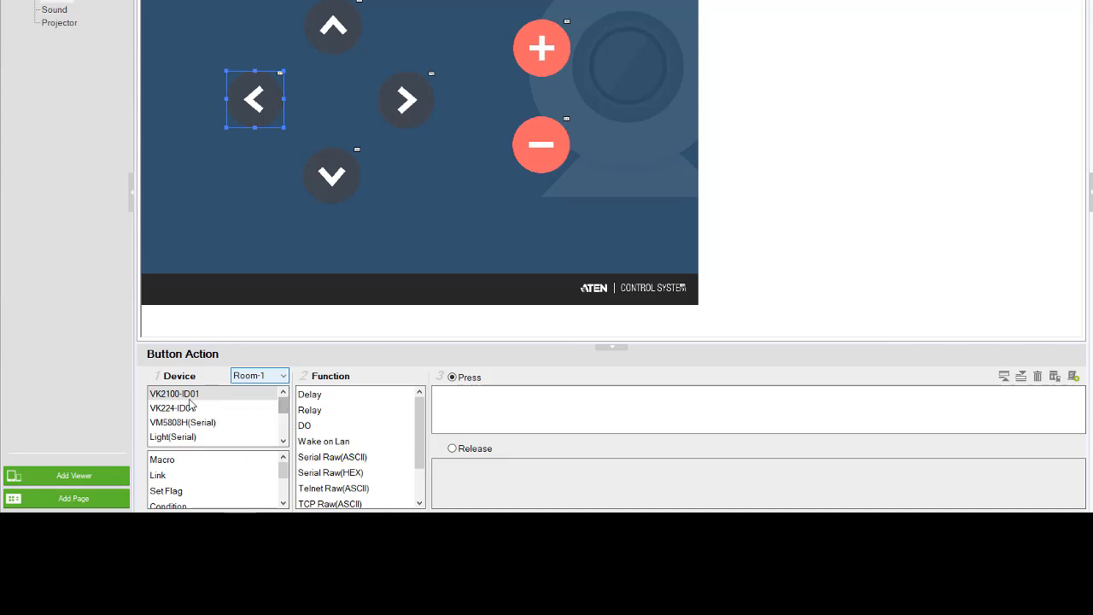
drag(282, 411, 292, 440)
click(182, 439)
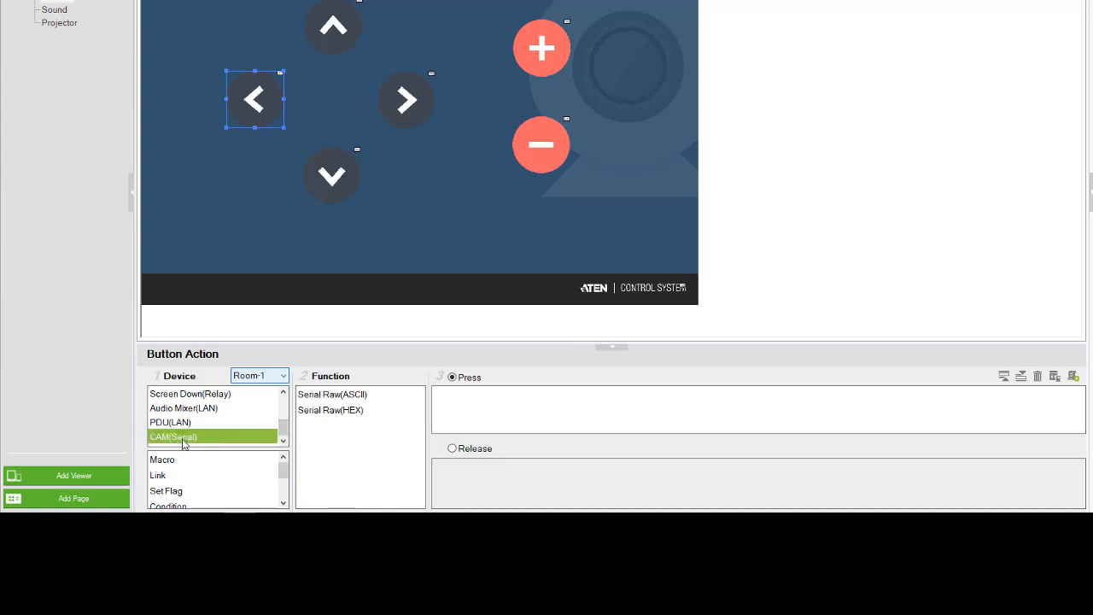
click(328, 414)
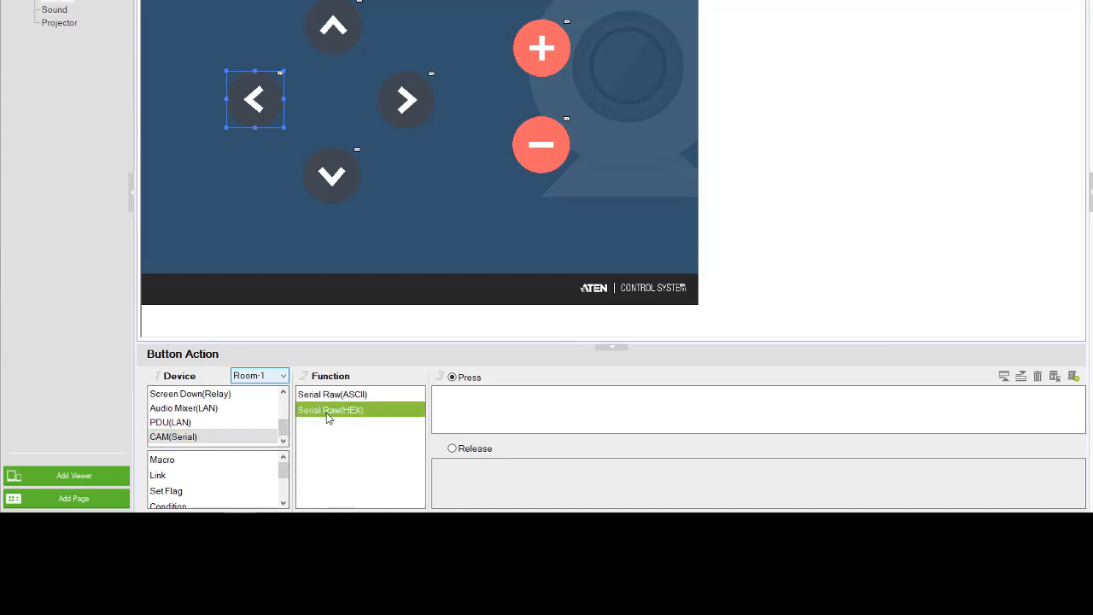
drag(328, 417, 578, 398)
click(649, 396)
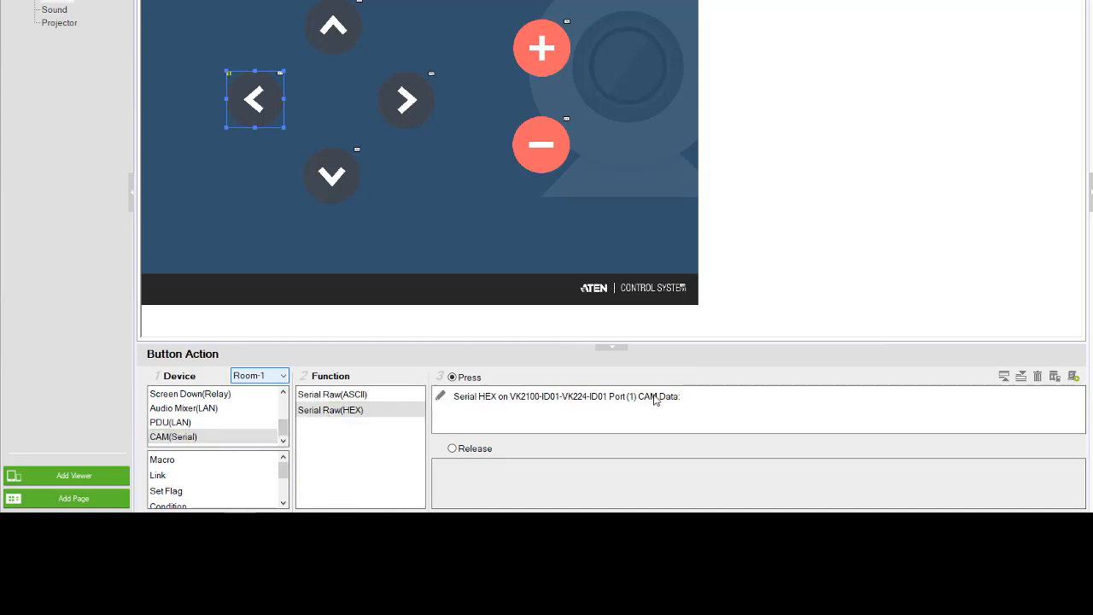
click(696, 398)
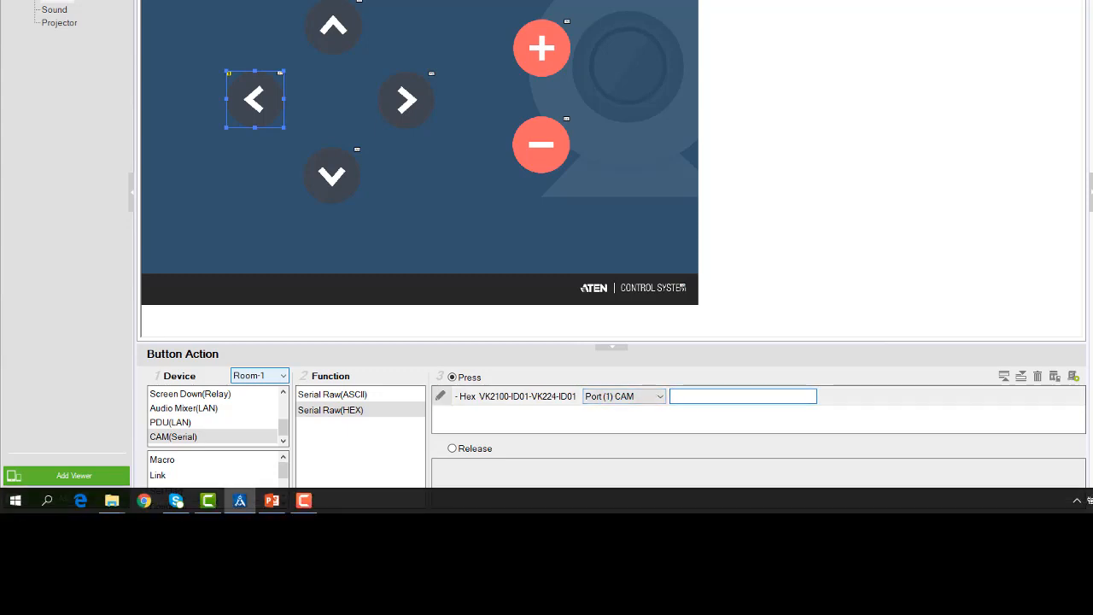
text(80)
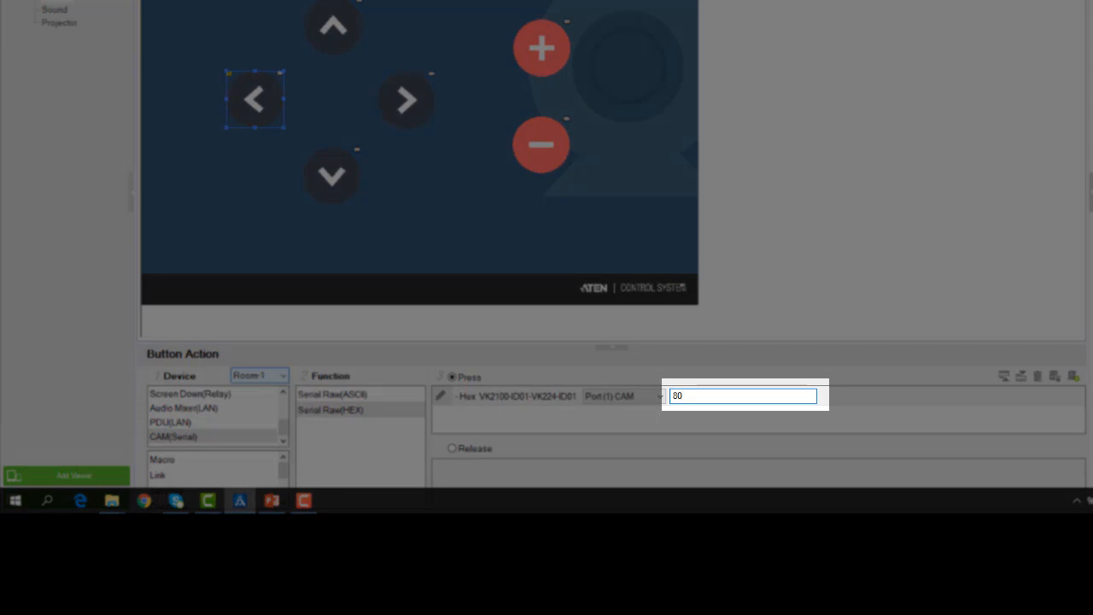
text( 01 06 0)
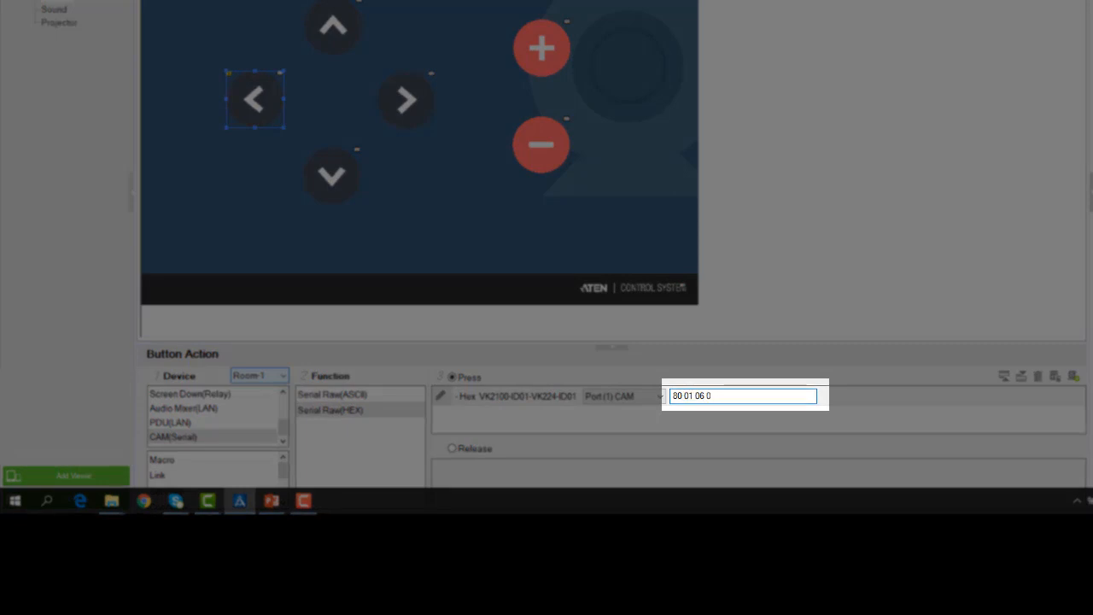
text(1 05 05 02 03 FF)
key(Return)
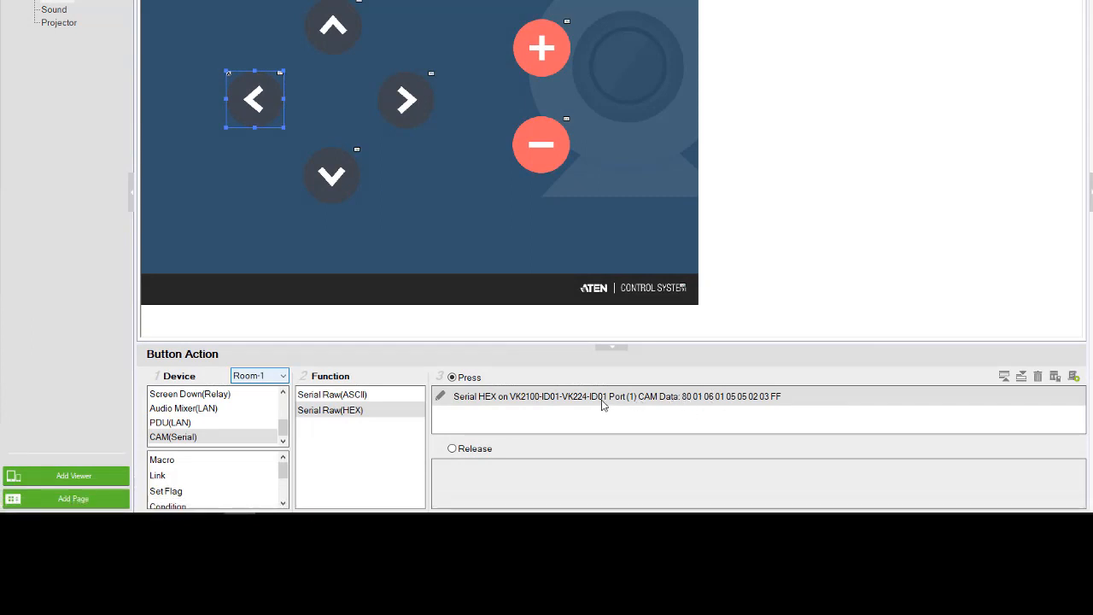
click(452, 450)
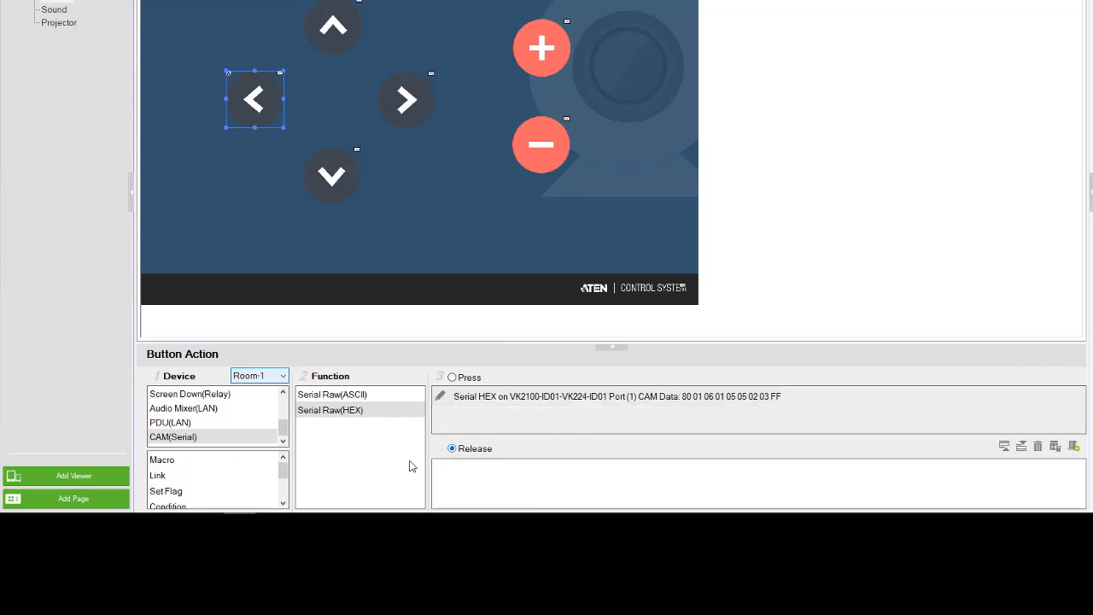
drag(329, 417, 574, 472)
click(575, 472)
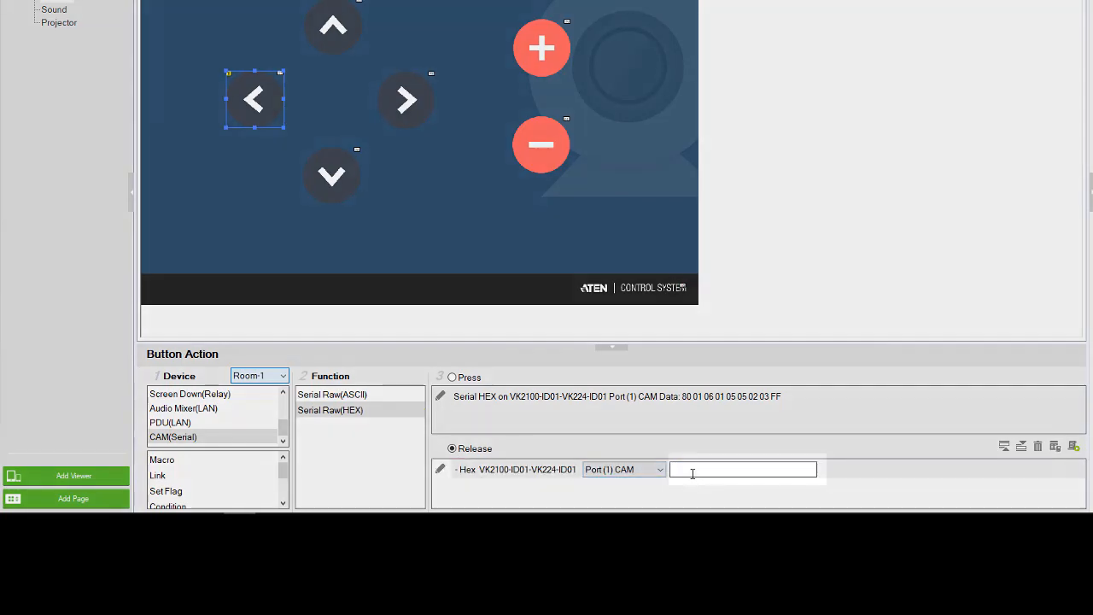
text(80)
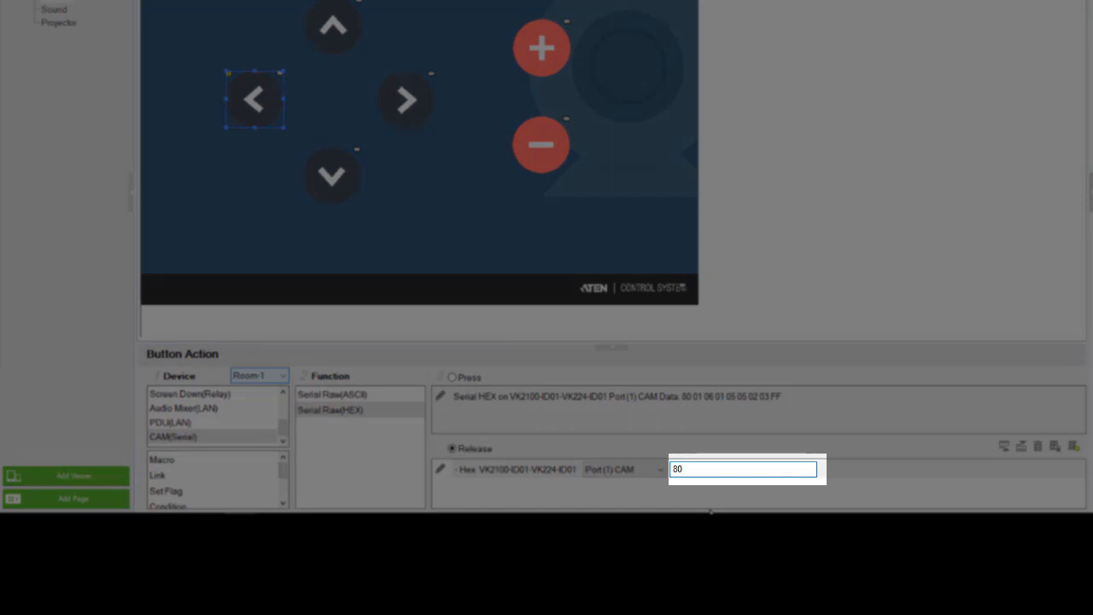
text(0)
text(1 06 01 05 05 03 03)
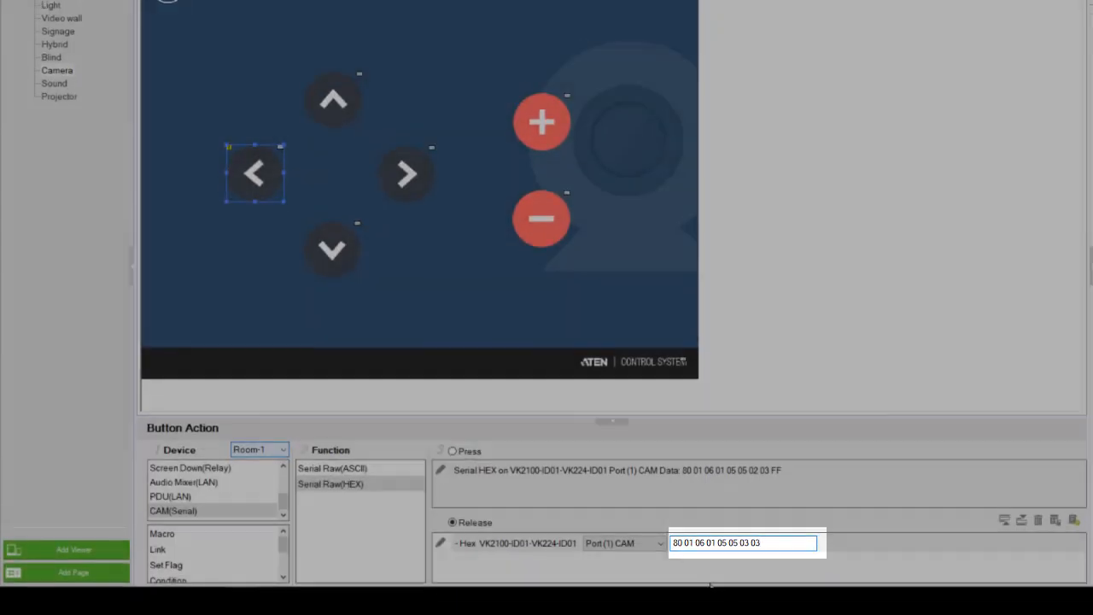
key(Return)
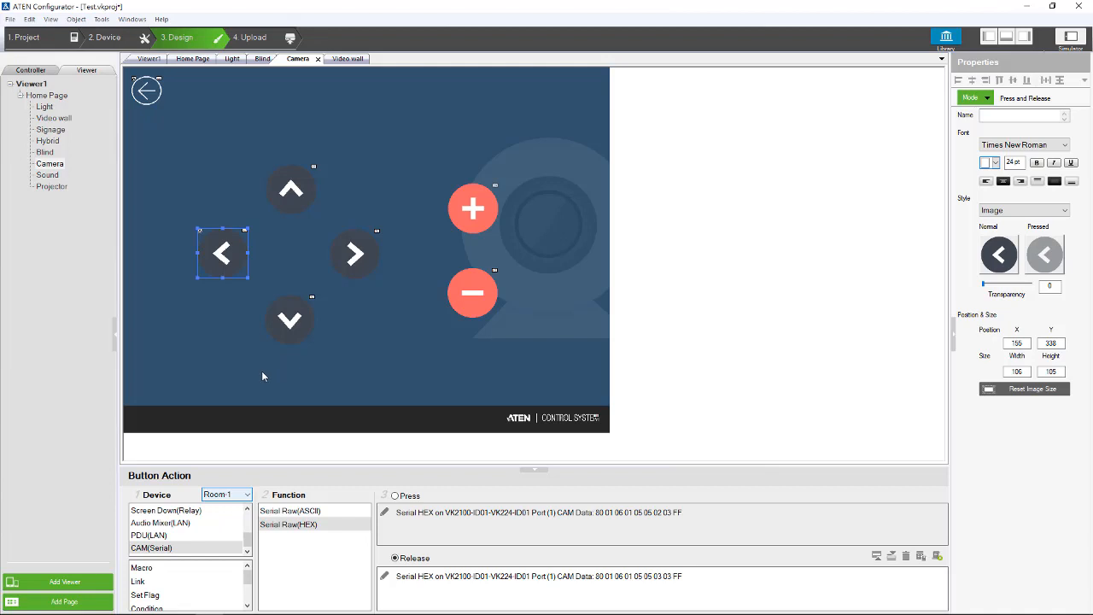
- Add a new button to the Camera page and place it below the arrow buttons at about X 79, Y 638
click(205, 364)
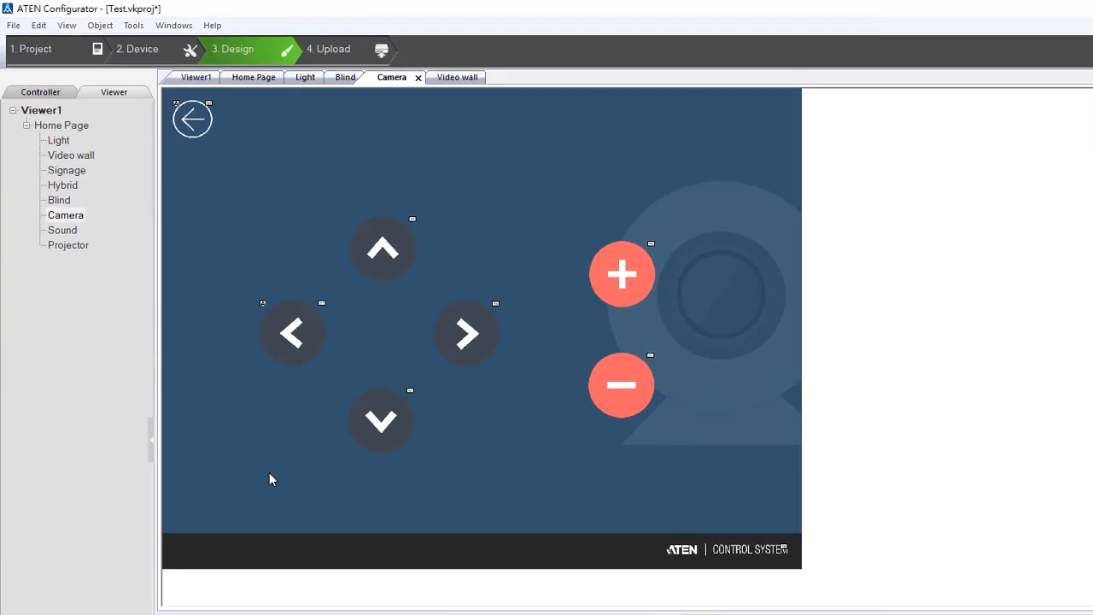
right_click(206, 363)
click(282, 483)
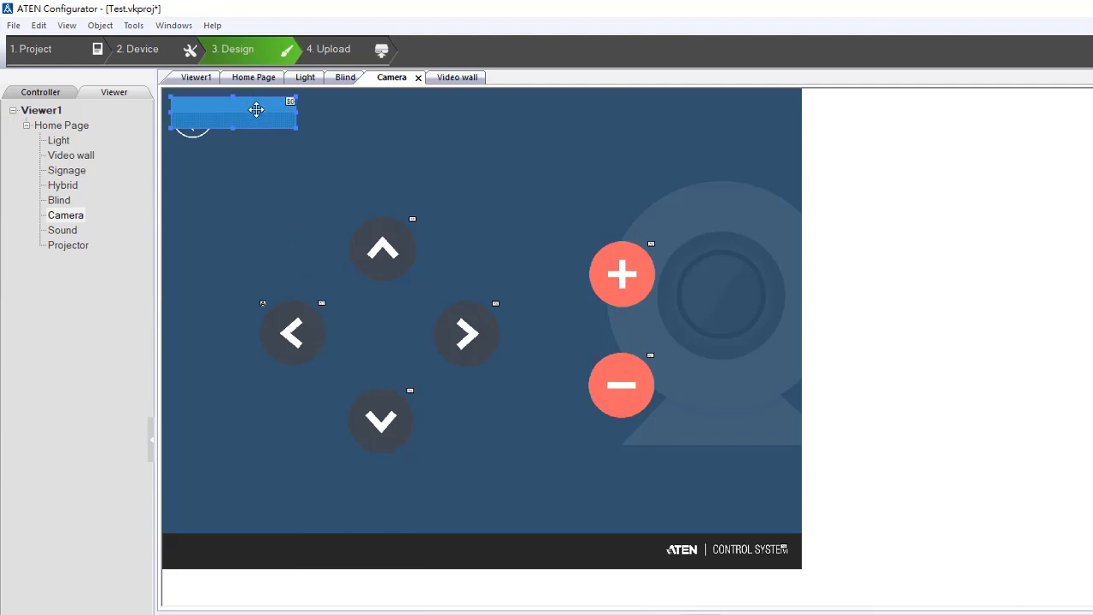
drag(257, 109, 297, 500)
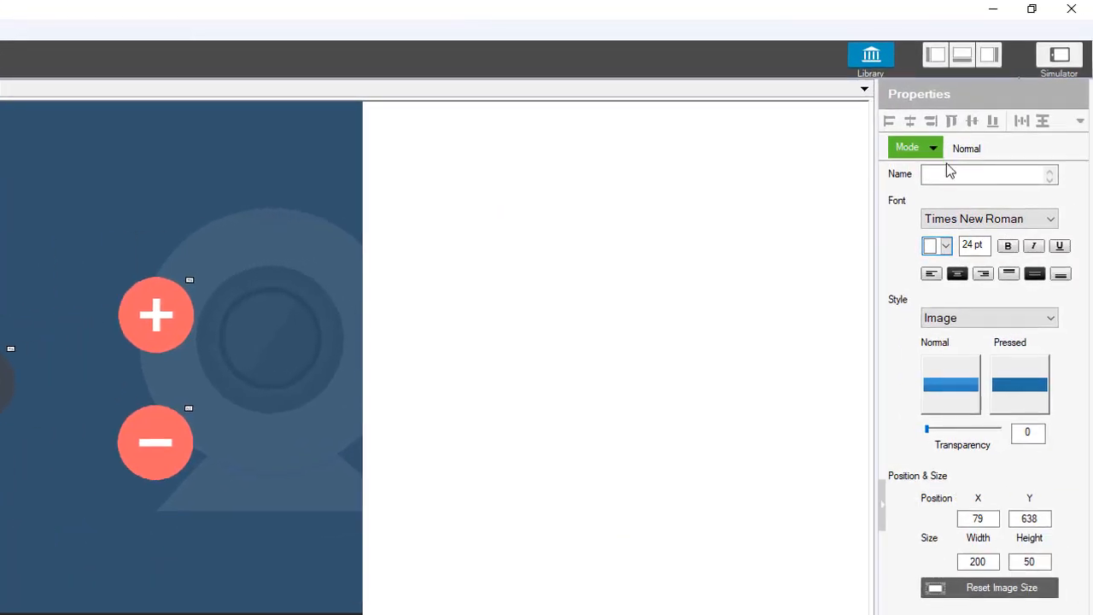
- Name the new button Preset 1 and set its font to Courier New
click(944, 175)
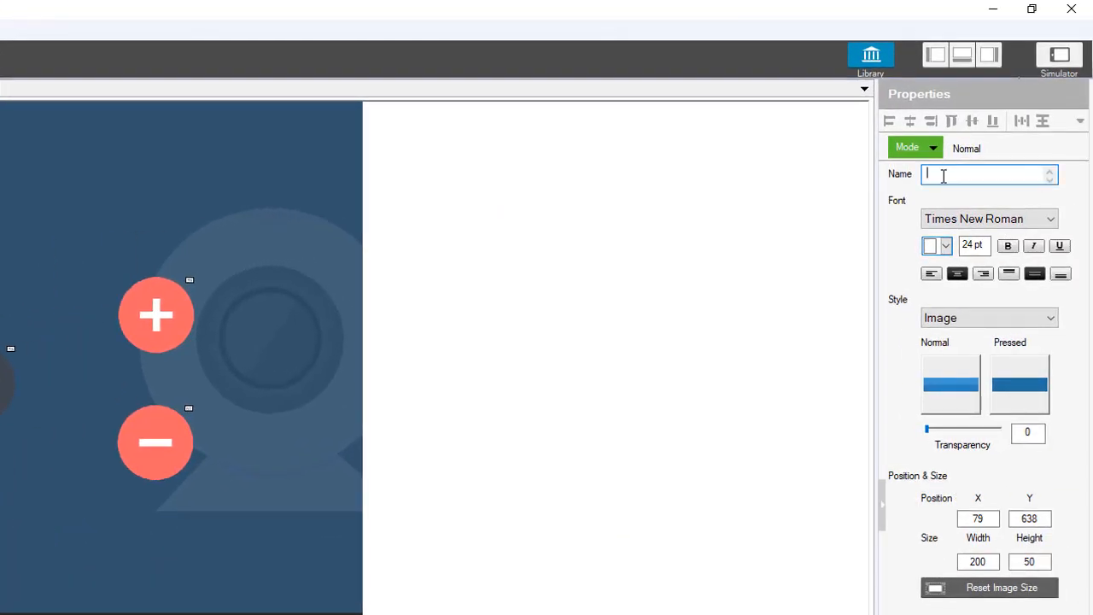
text(Preset 1)
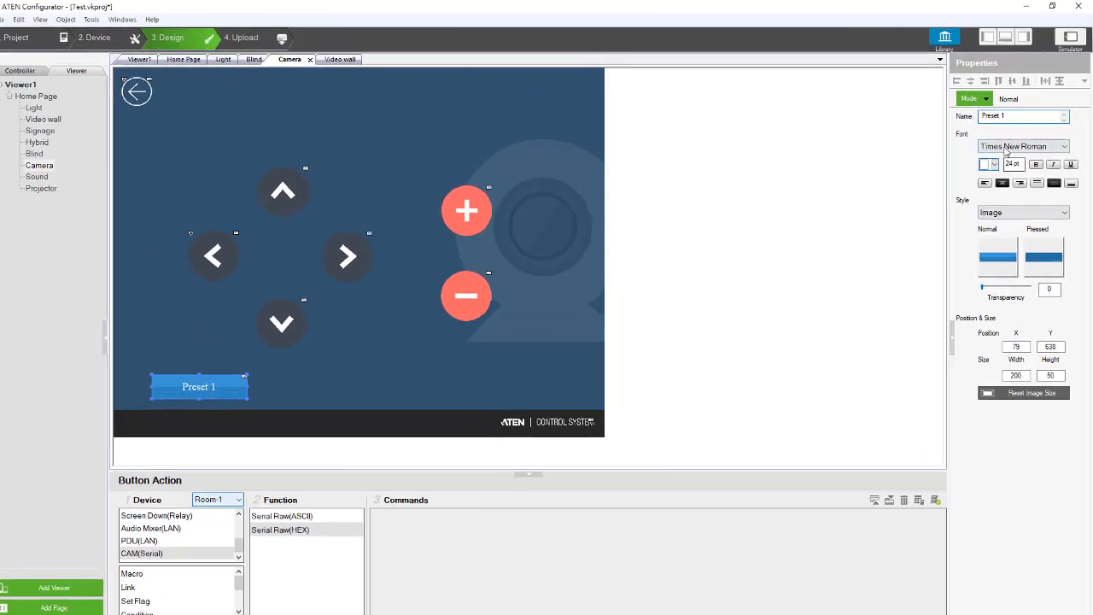
click(958, 220)
click(1013, 173)
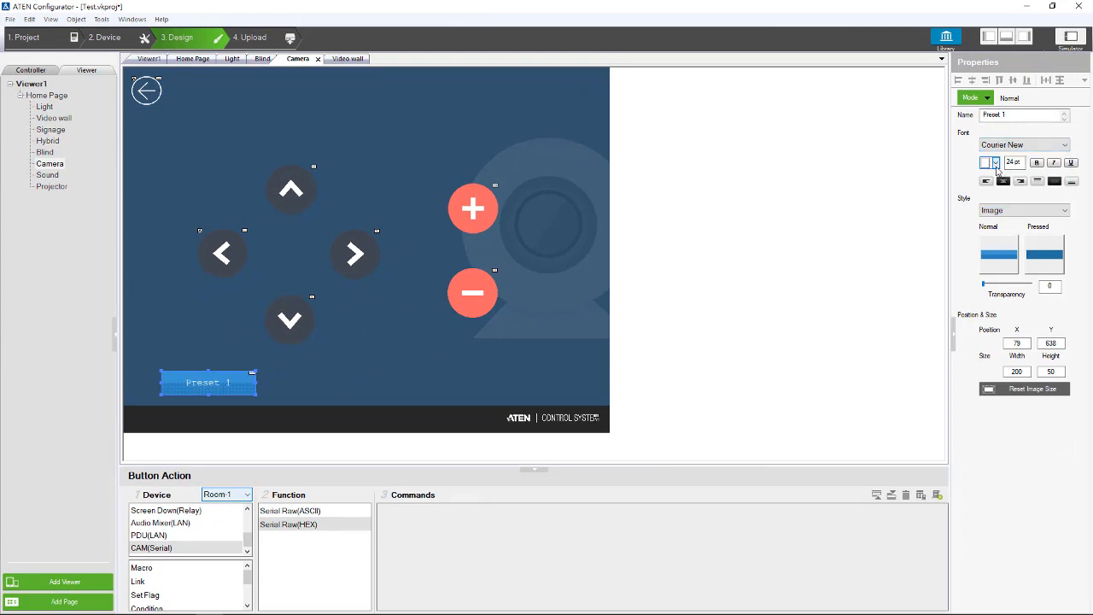
click(995, 165)
click(996, 165)
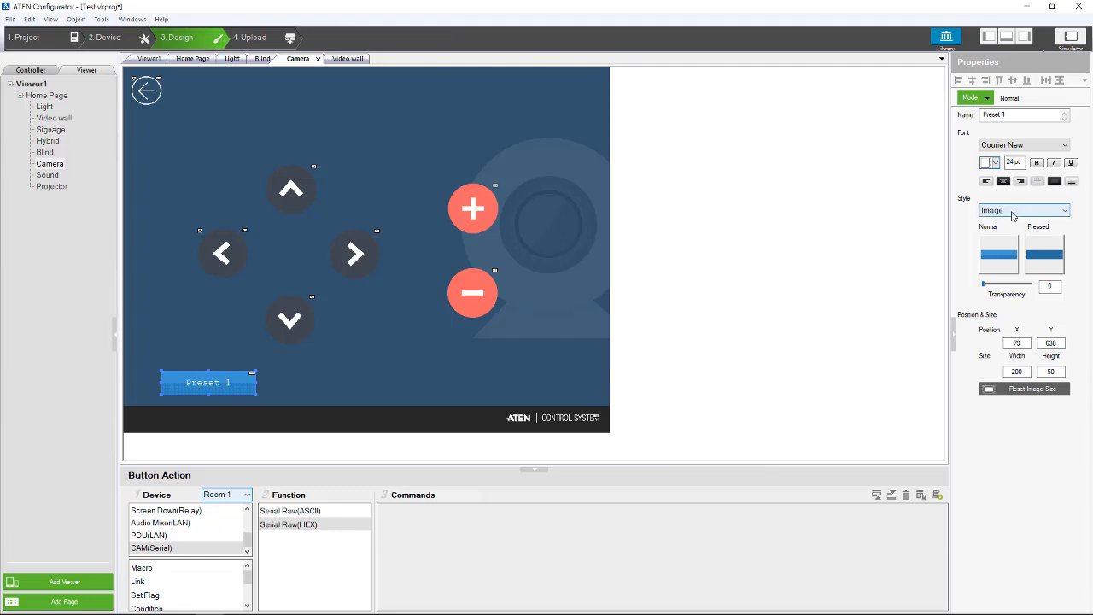
- Try the Color style on the Preset 1 button with an orange-yellow normal colour
click(1013, 215)
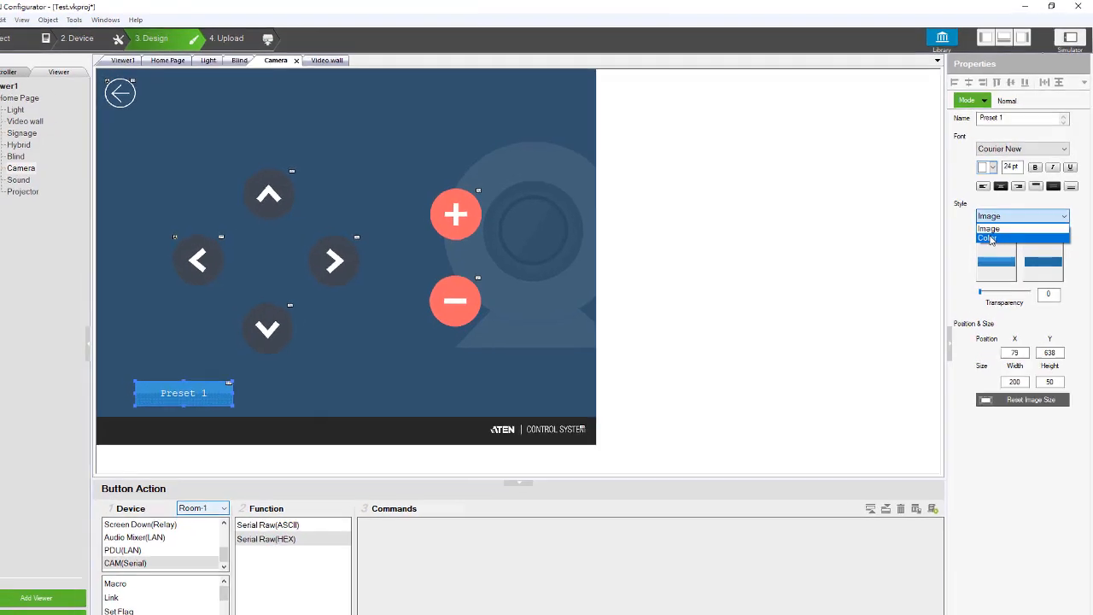
click(989, 239)
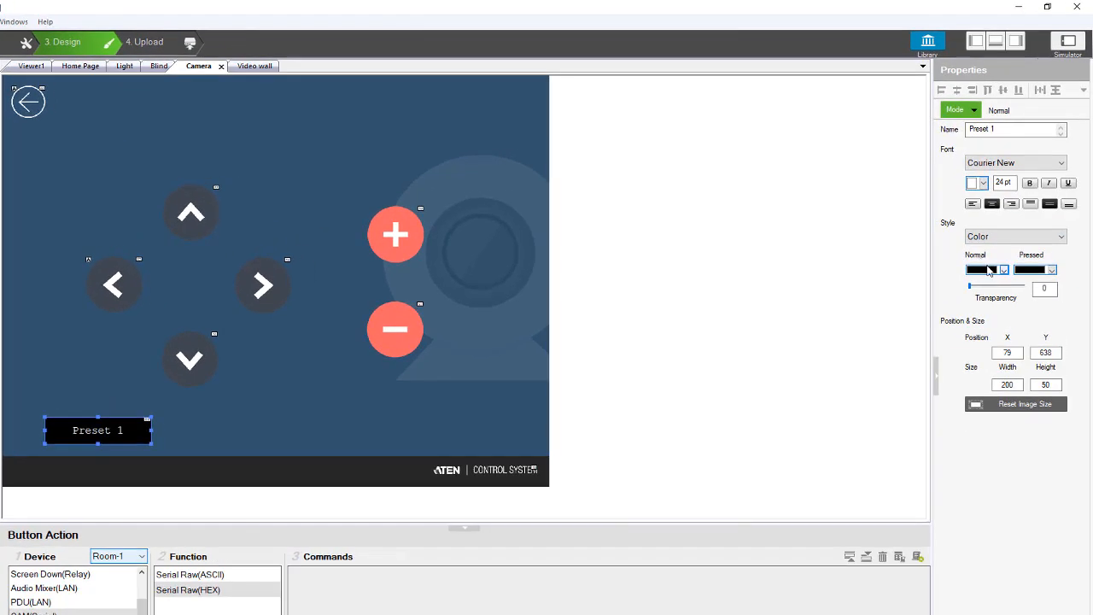
click(989, 270)
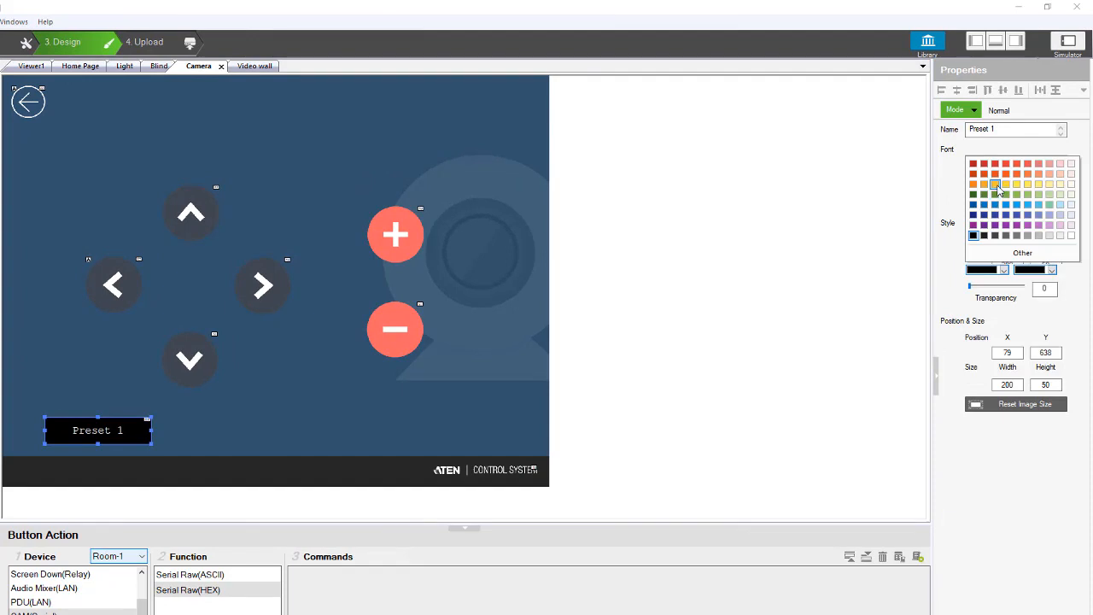
click(996, 185)
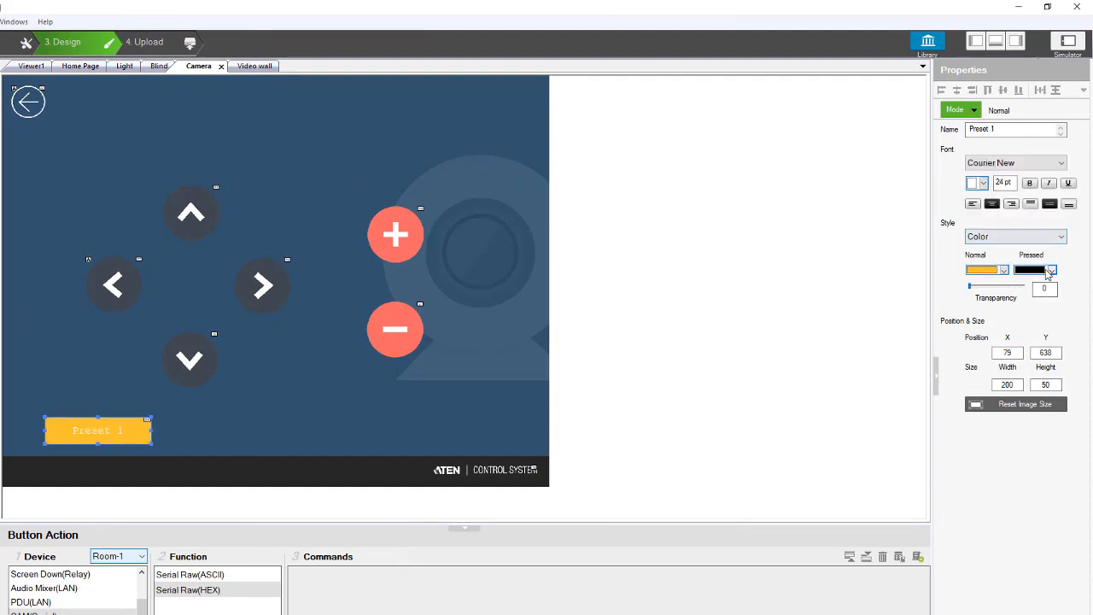
- Switch the Preset 1 button back to the Image style and set its transparency to 64
click(1003, 239)
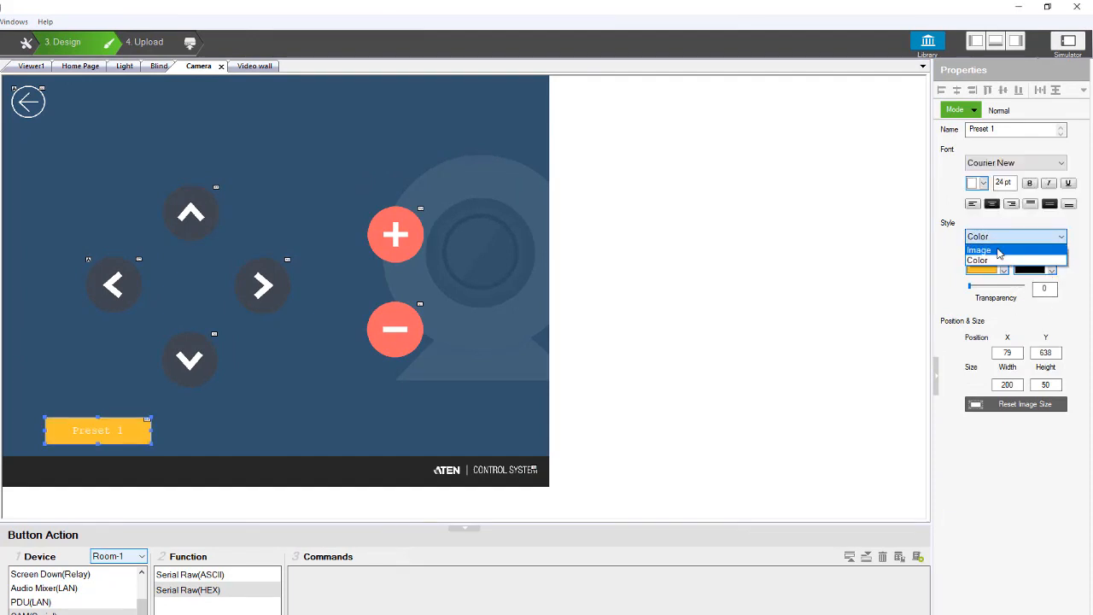
click(999, 251)
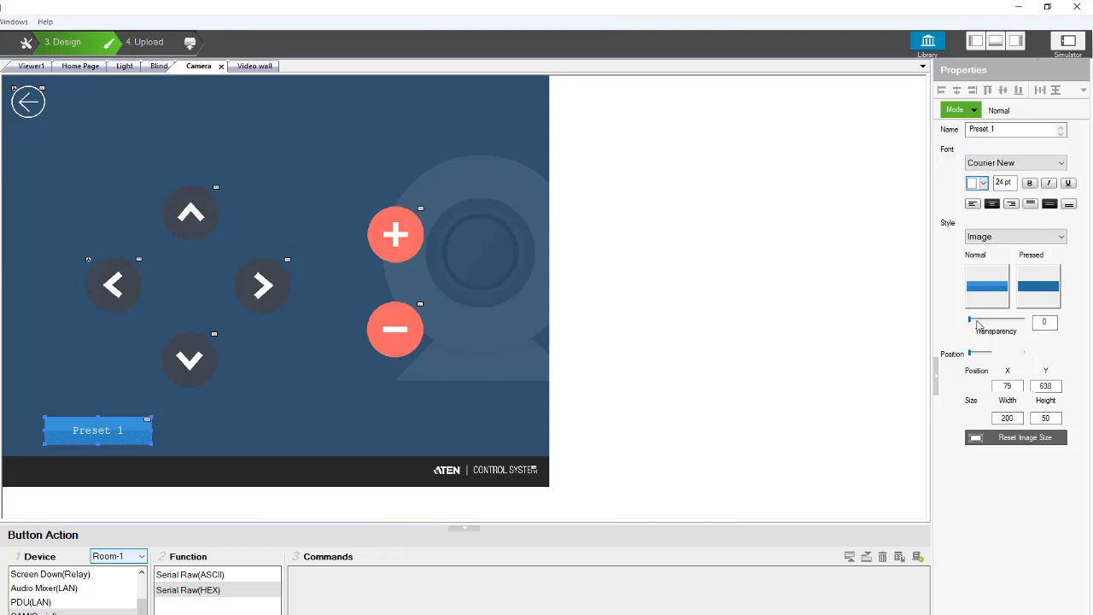
drag(978, 321, 1004, 322)
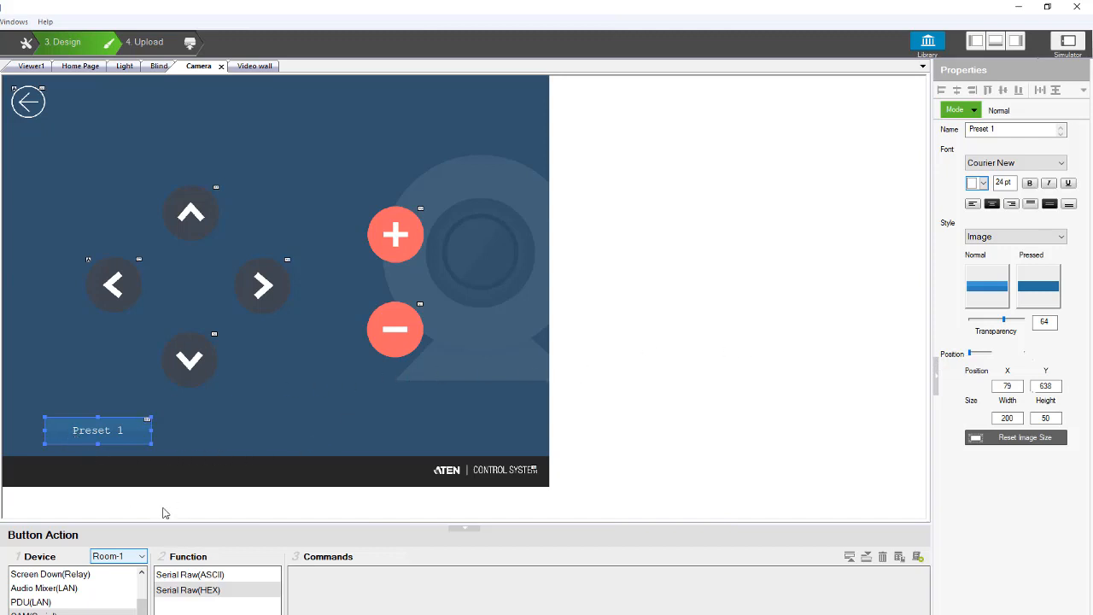
- Add a CAM(Serial) Serial Raw(HEX) command to the Preset 1 button with data 80 01 04 3F 02 01 FF
click(30, 614)
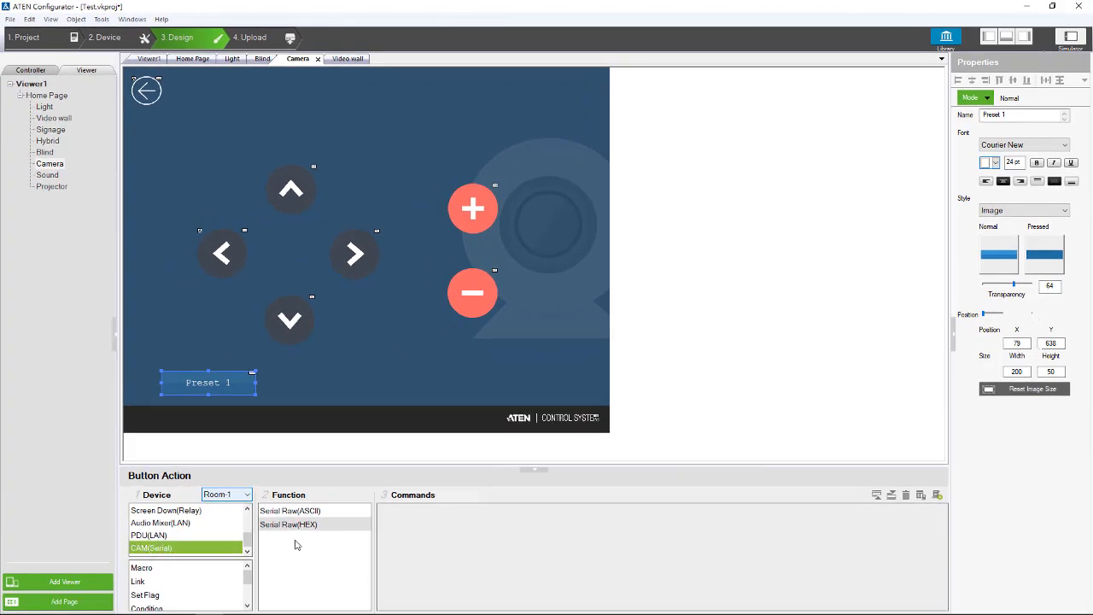
double_click(289, 525)
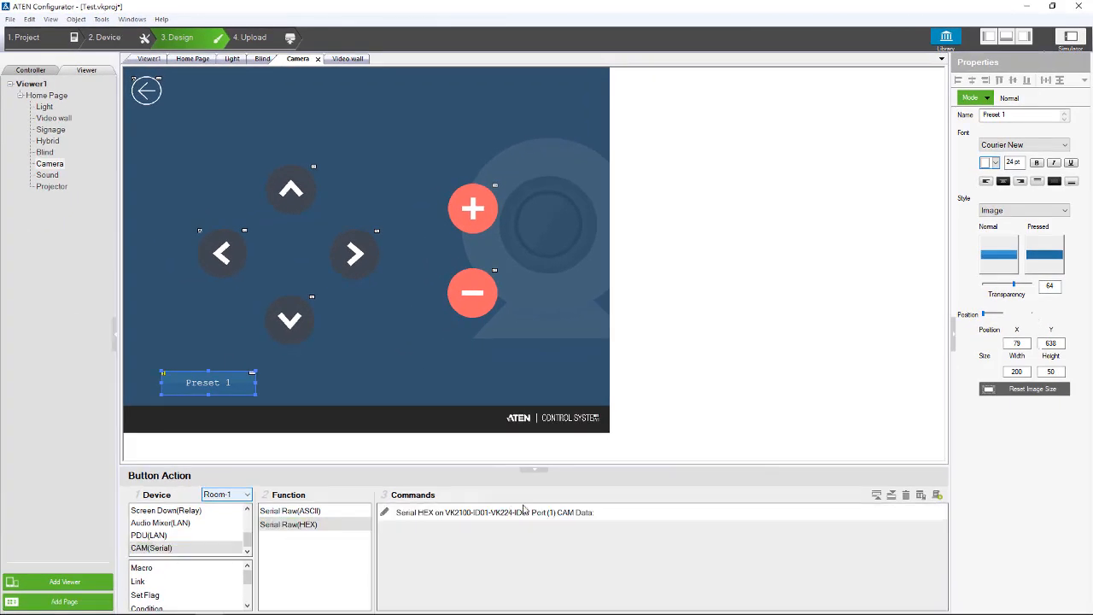
click(552, 518)
click(633, 515)
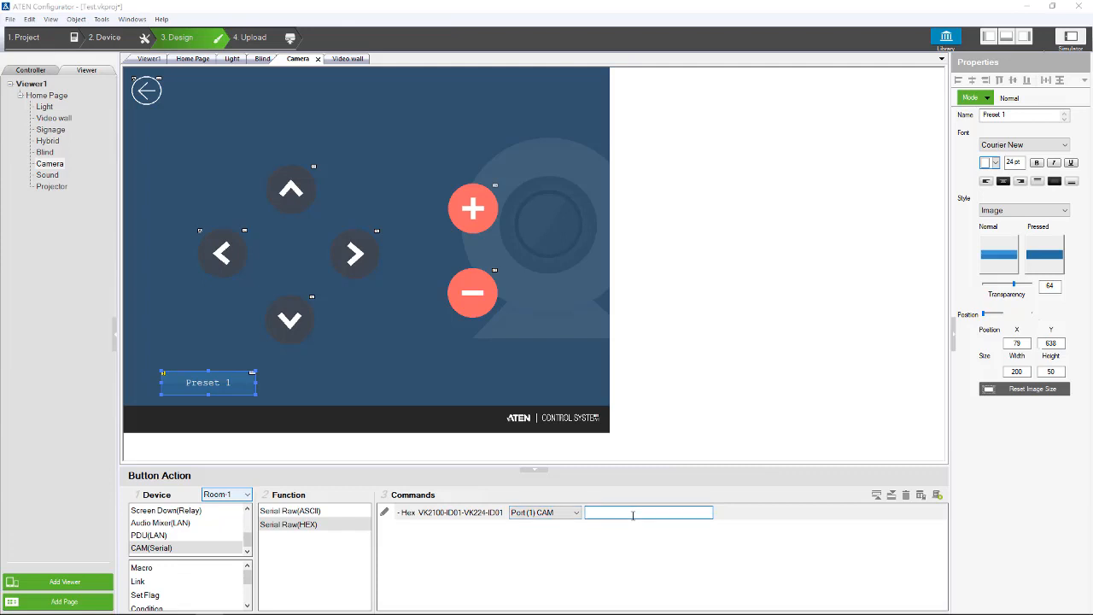
text(80 01 04 3F 02 09)
key(BackSpace)
text(1 FF)
key(Return)
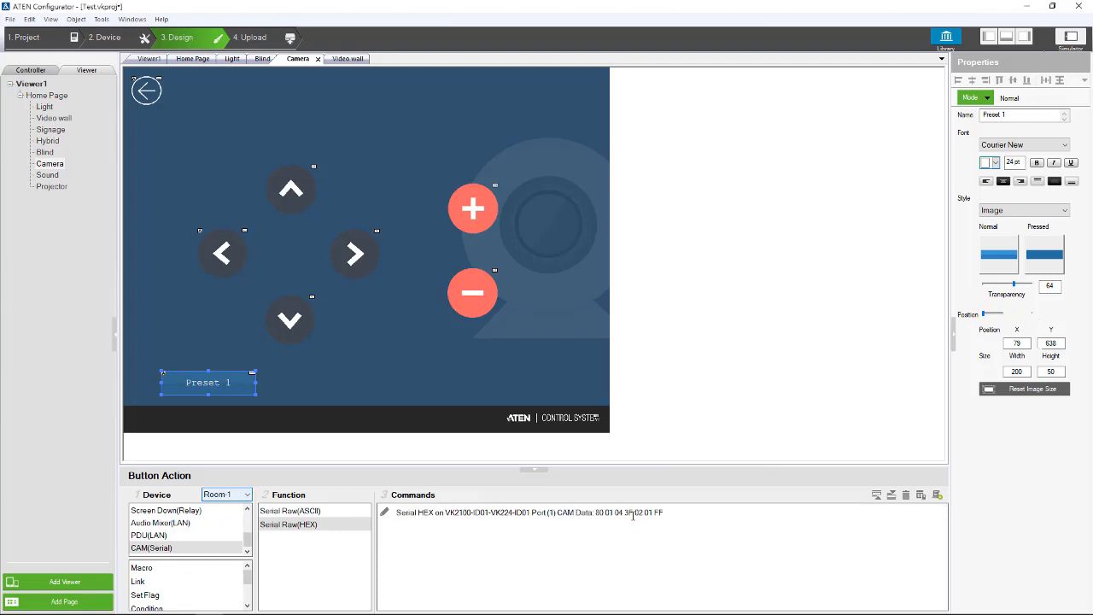